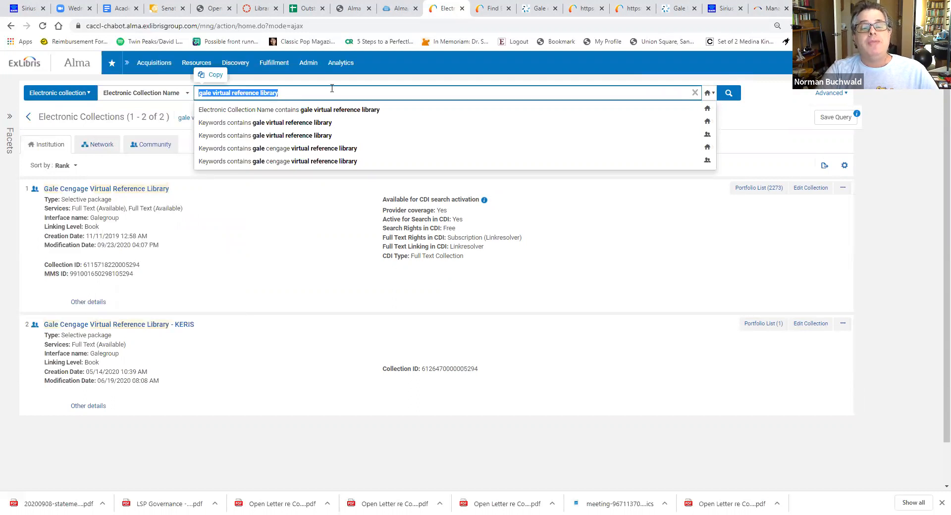
Open the Gale Cengage Virtual Reference Library collection for editing and show its additional information down to the services
left_click(584, 85)
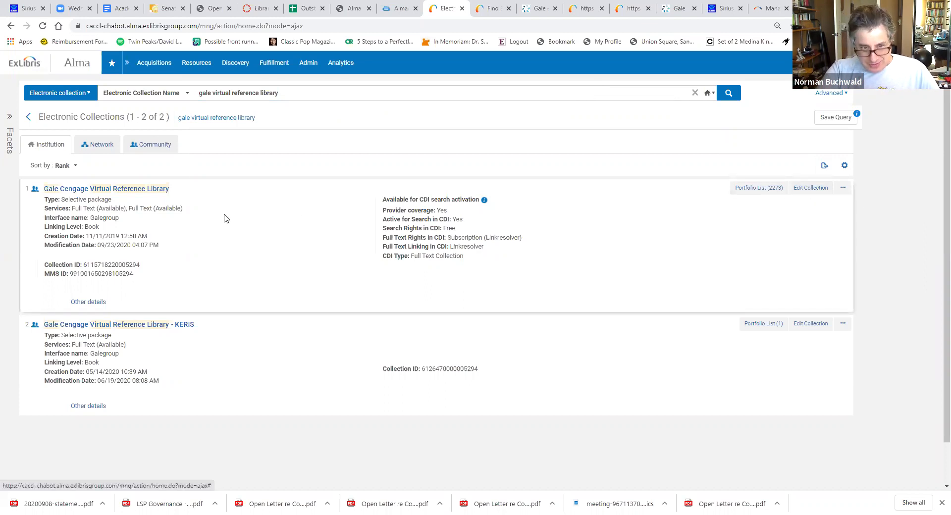
left_click(799, 193)
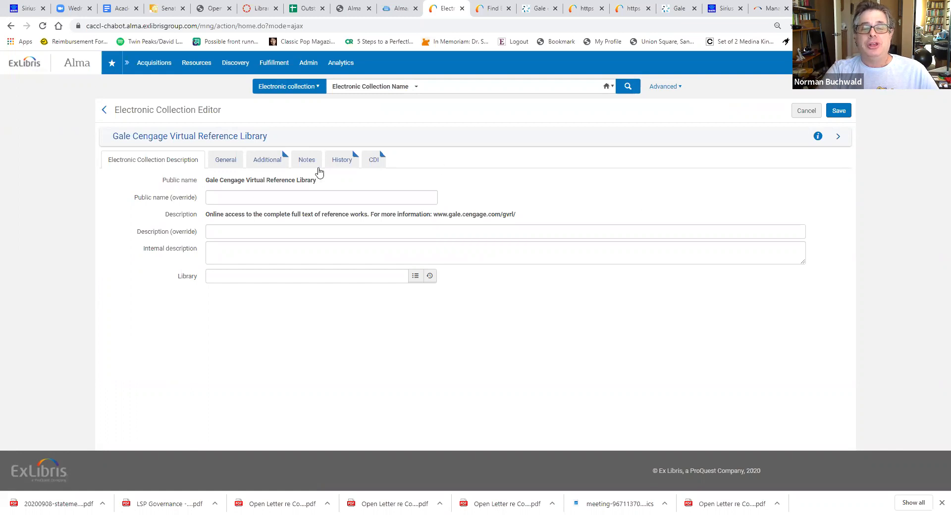
left_click(276, 159)
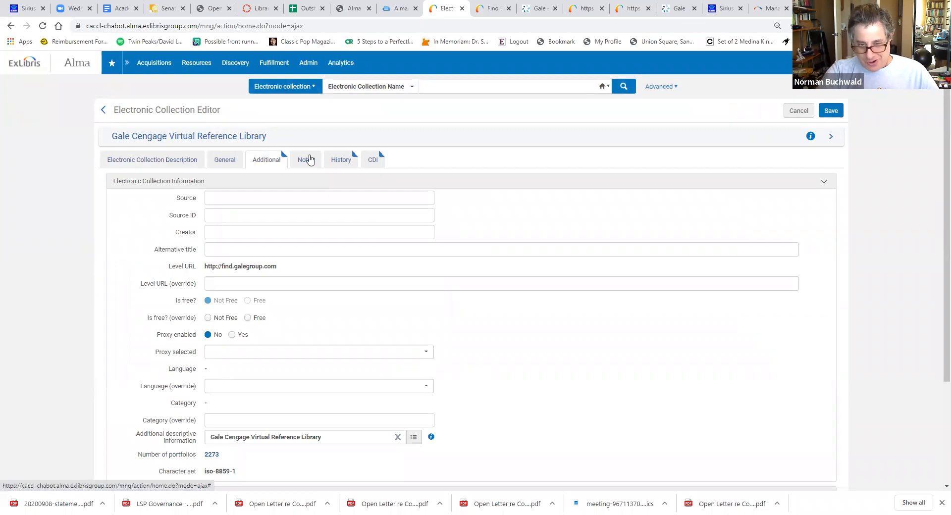
scroll(936, 163, "down", 3)
scroll(937, 252, "up", 3)
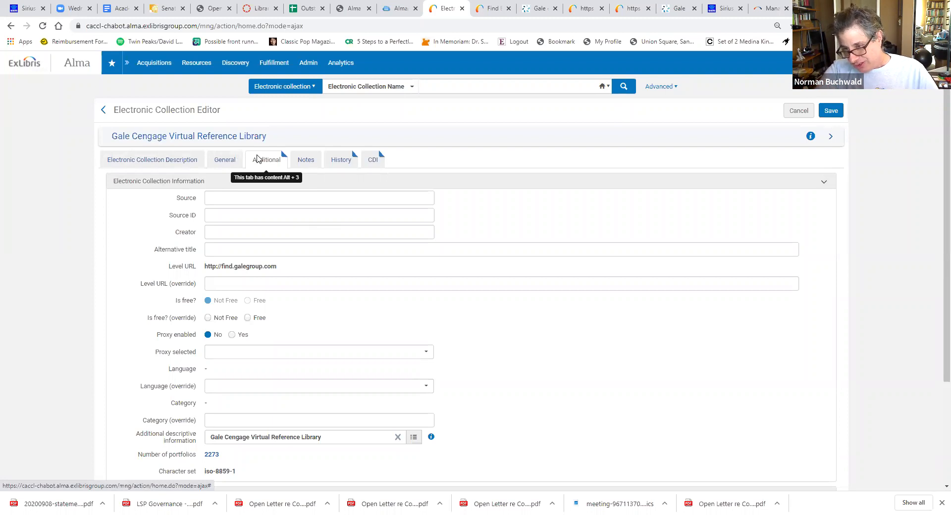
scroll(938, 247, "down", 3)
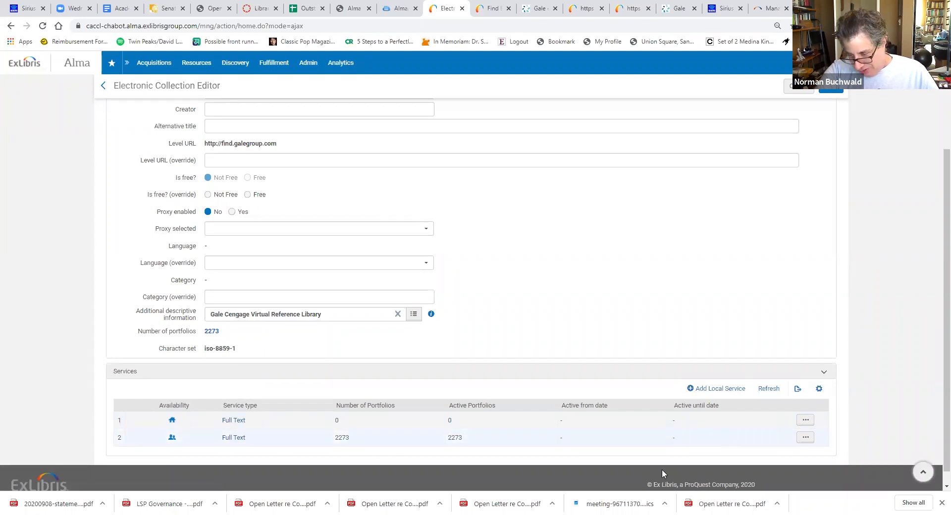
Open the second Full Text service, the one holding the collection's portfolios, for editing and show its linking information
left_click(805, 438)
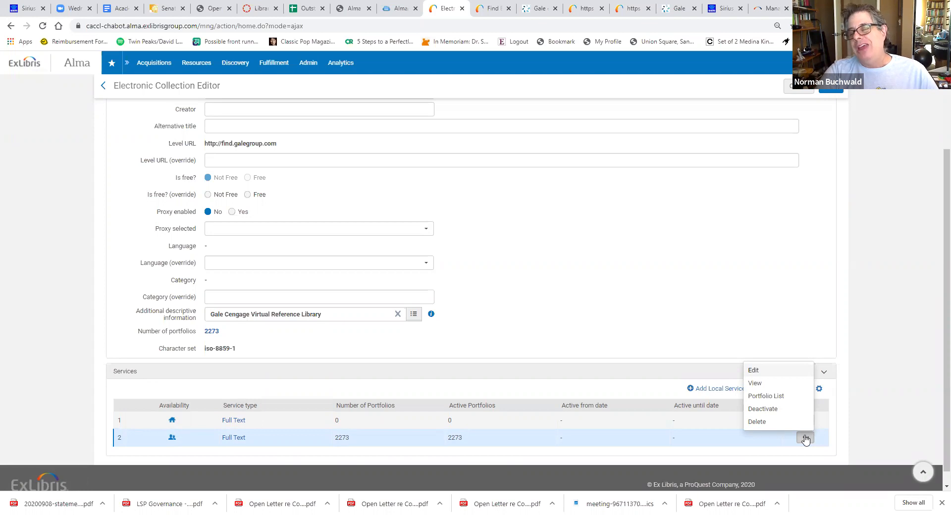
left_click(778, 373)
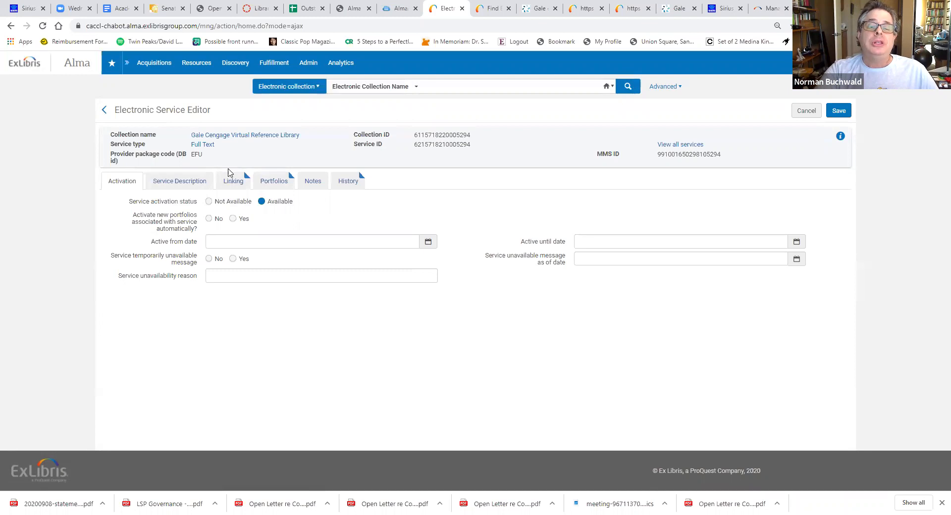
left_click(240, 182)
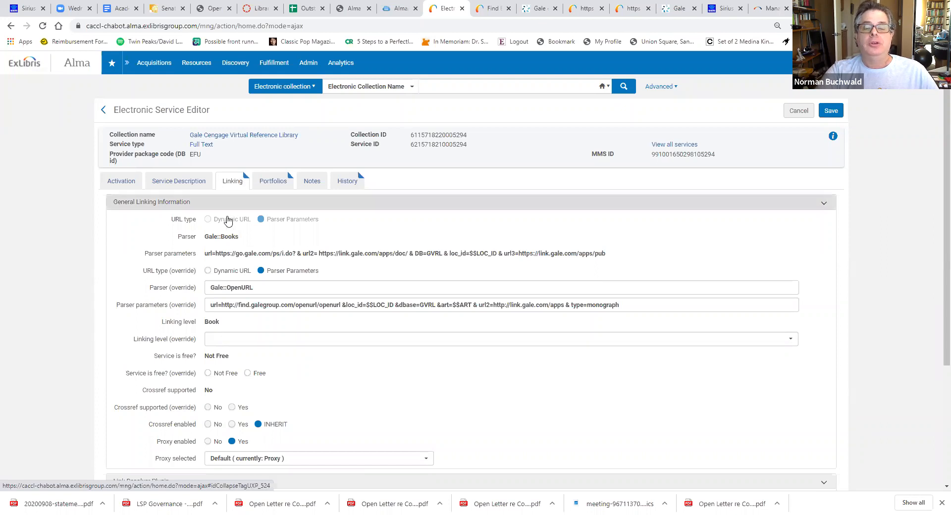
Examine the default parser and its parameters against the parser override and parser parameters override in the general linking information
left_click_drag(204, 254, 639, 250)
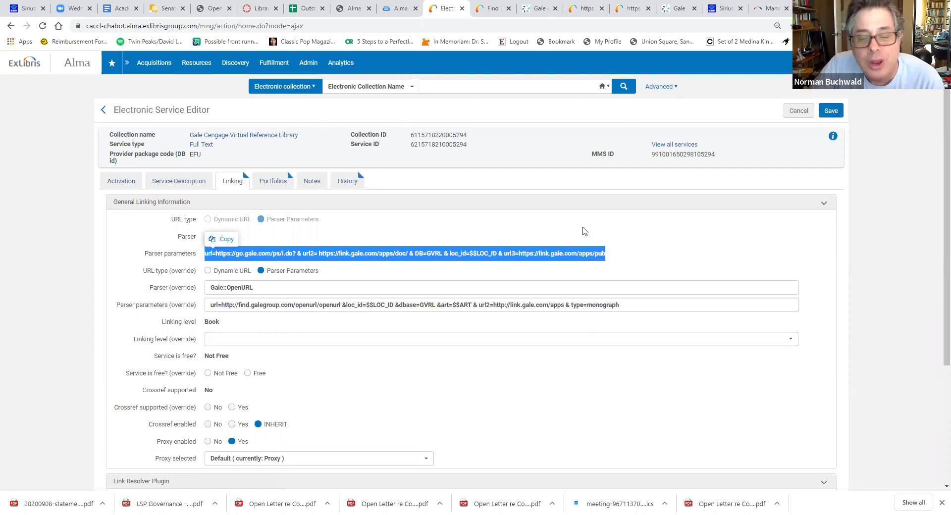
scroll(937, 173, "down", 1)
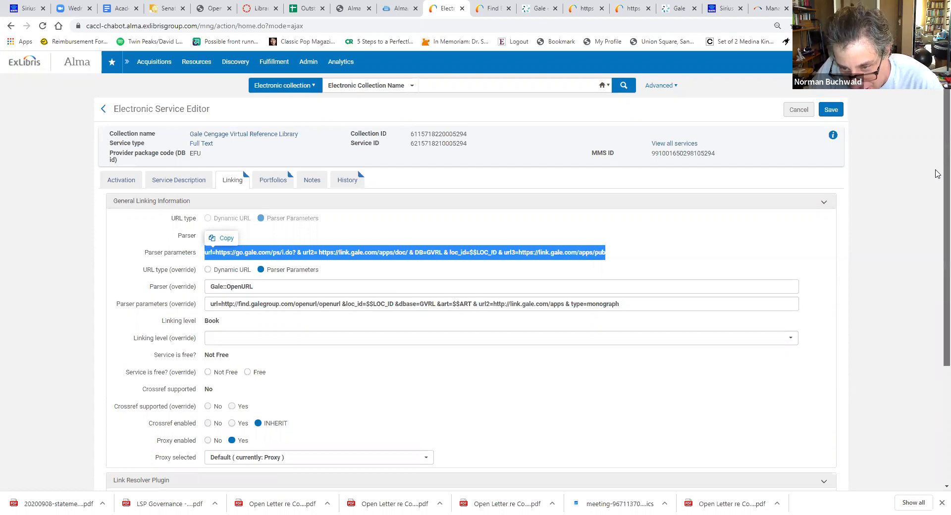
scroll(924, 165, "up", 1)
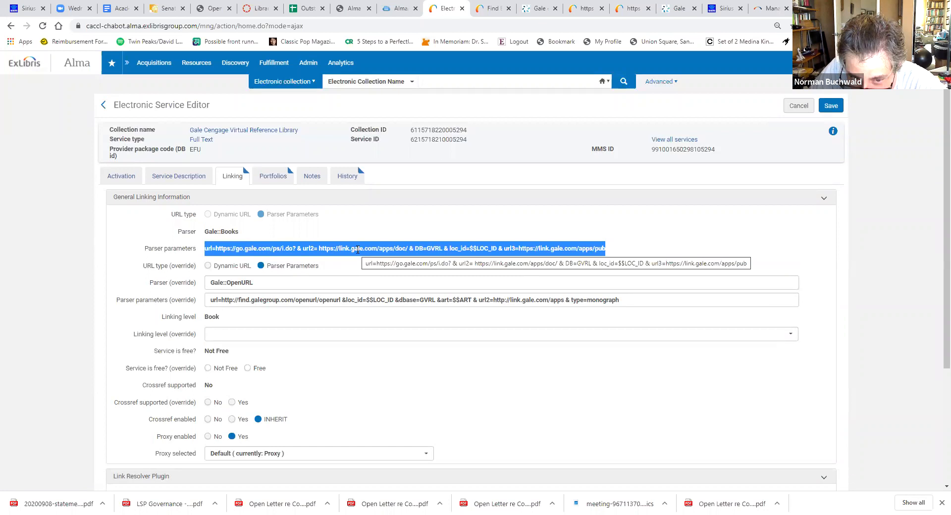
left_click_drag(150, 282, 195, 291)
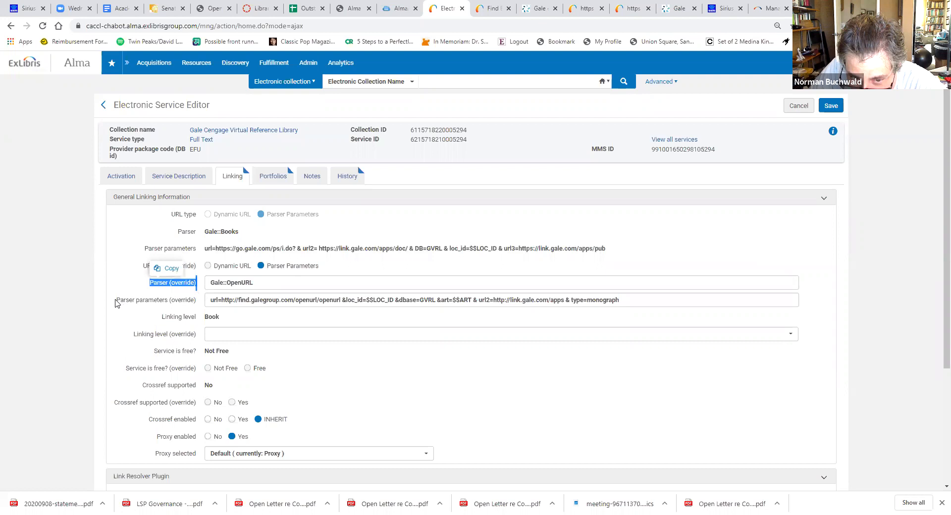
left_click_drag(116, 300, 196, 300)
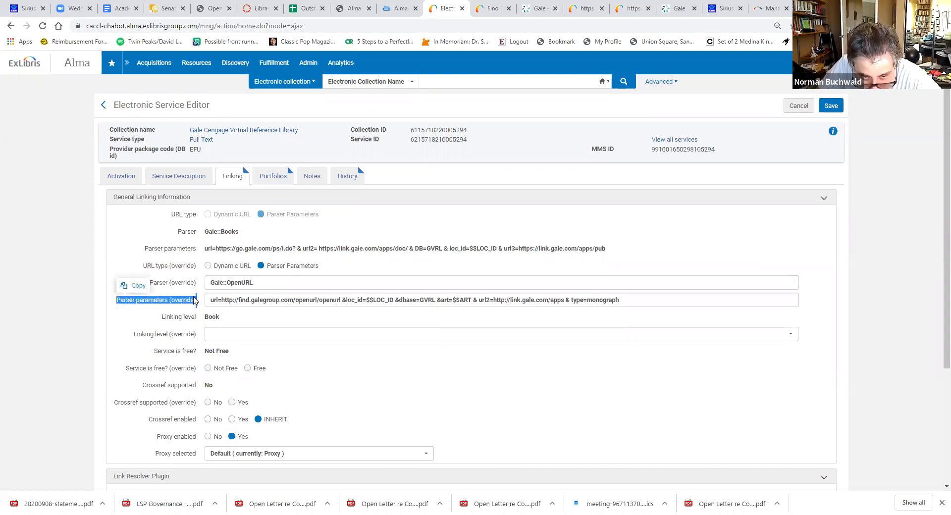
left_click(194, 300)
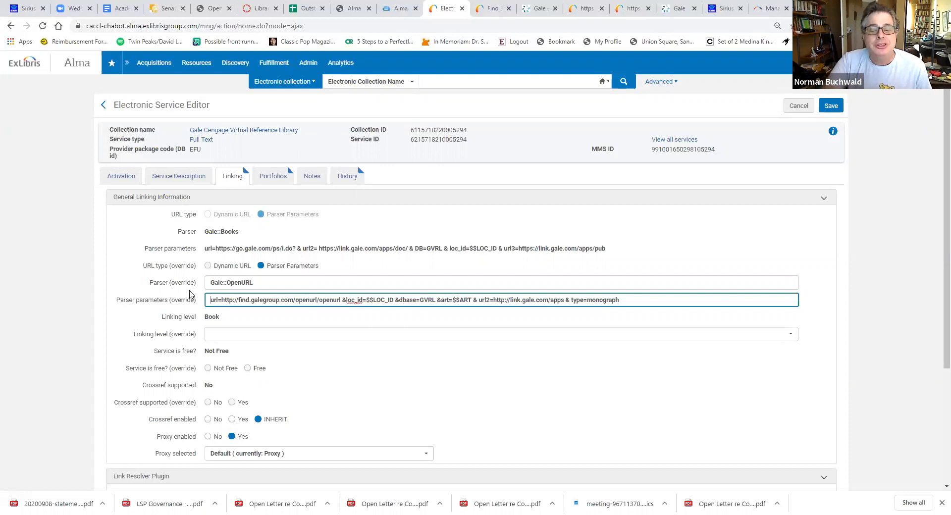
left_click(256, 280)
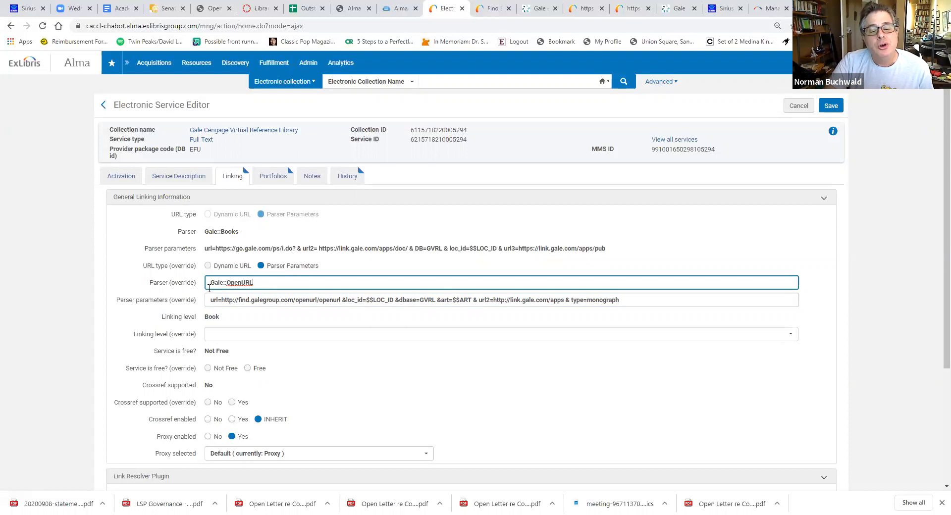
left_click_drag(209, 285, 312, 284)
left_click(312, 285)
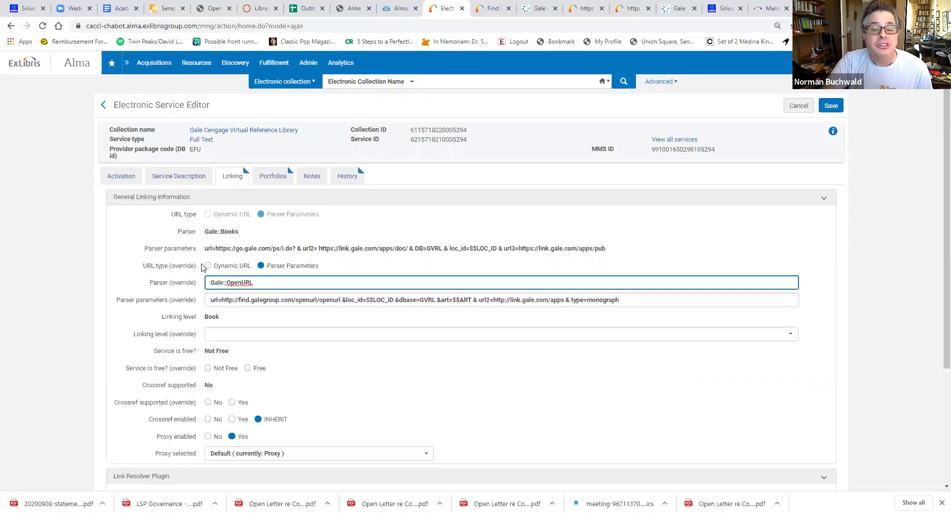
left_click_drag(205, 233, 241, 233)
left_click(270, 247)
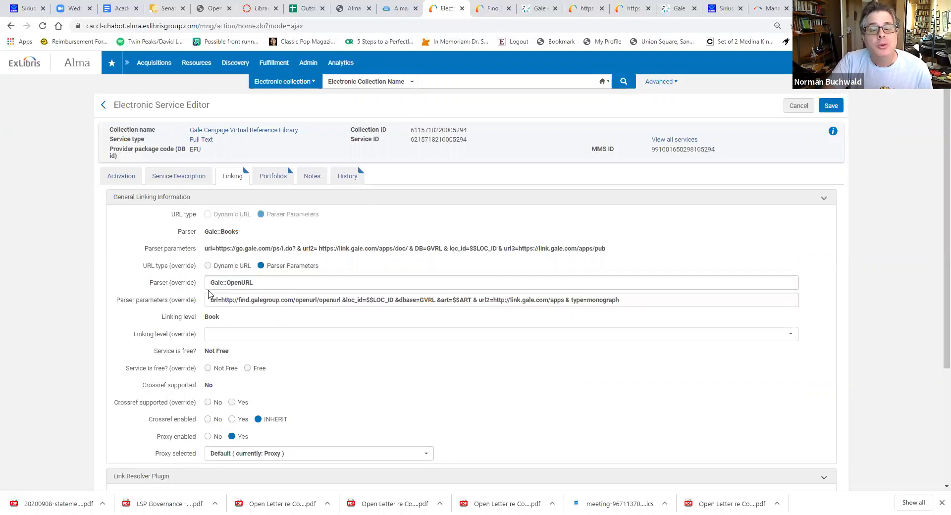
left_click_drag(210, 283, 276, 283)
left_click(276, 283)
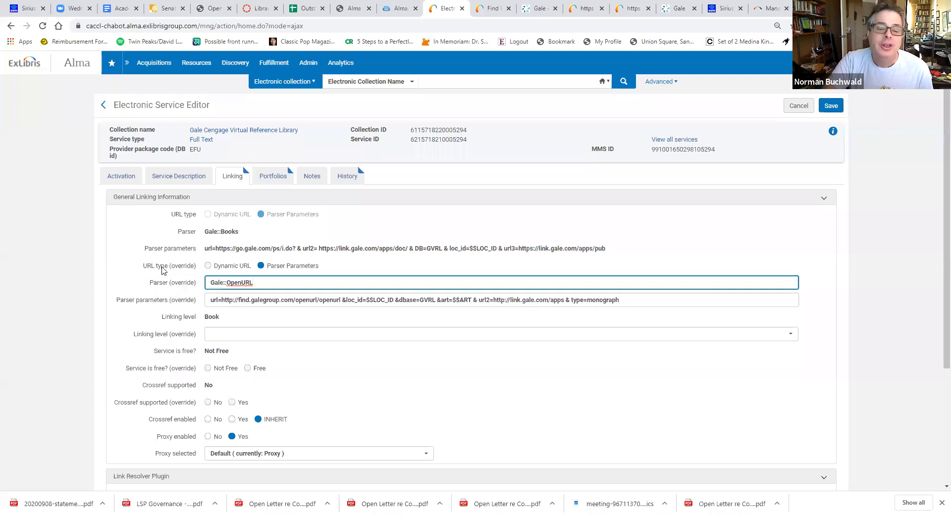
left_click_drag(211, 300, 633, 306)
left_click(636, 303)
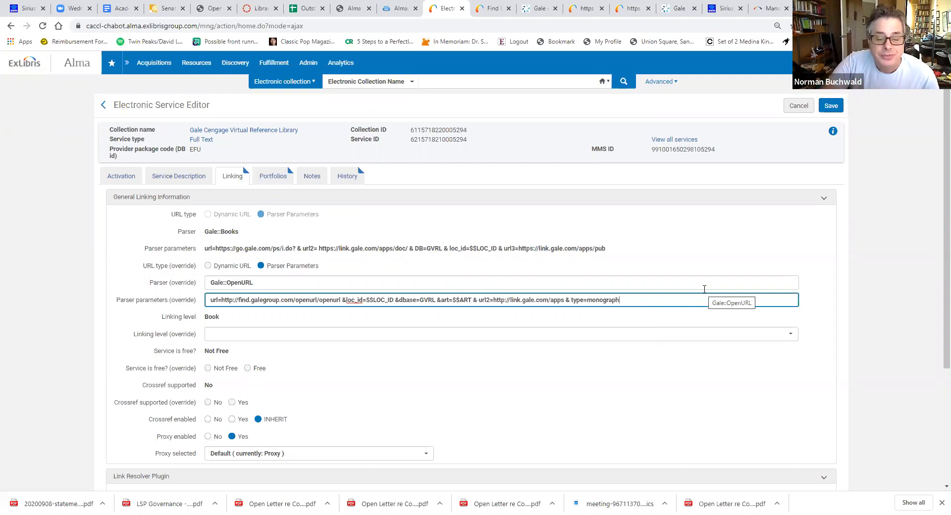
Check the LOC_ID and ART entries in the linking parser parameters and save the Full Text service
scroll(938, 490, "down", 3)
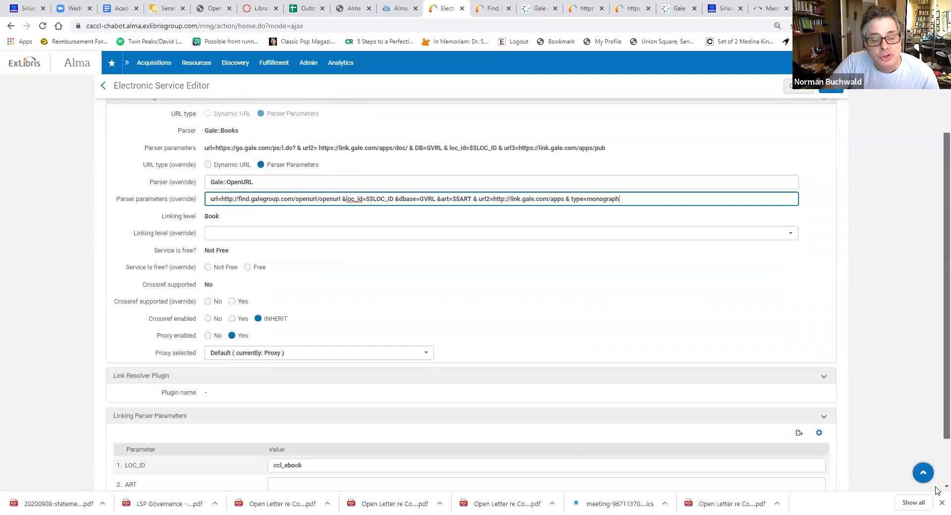
scroll(936, 490, "down", 1)
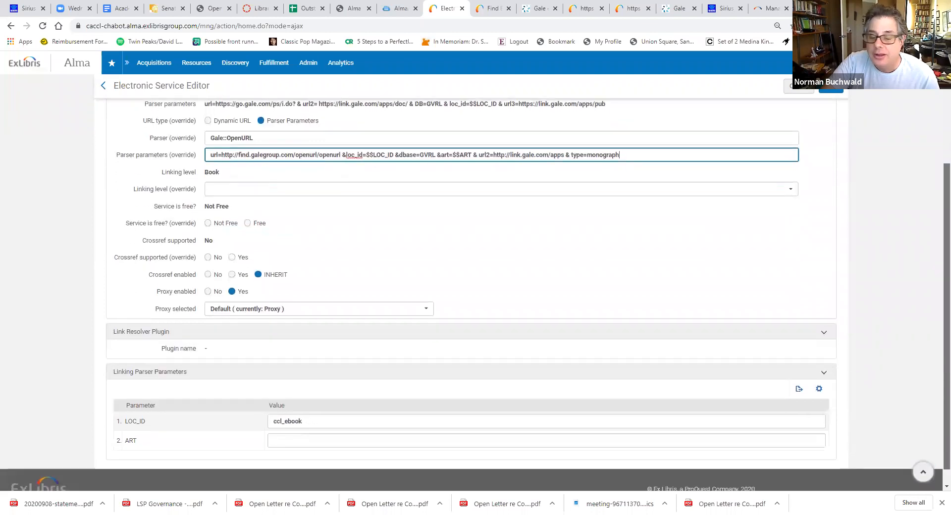
left_click(300, 440)
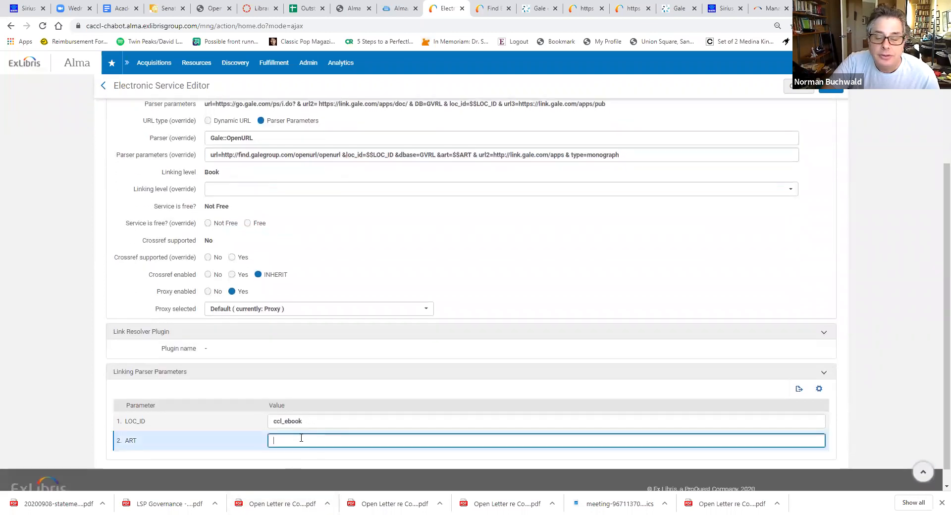
scroll(934, 297, "up", 3)
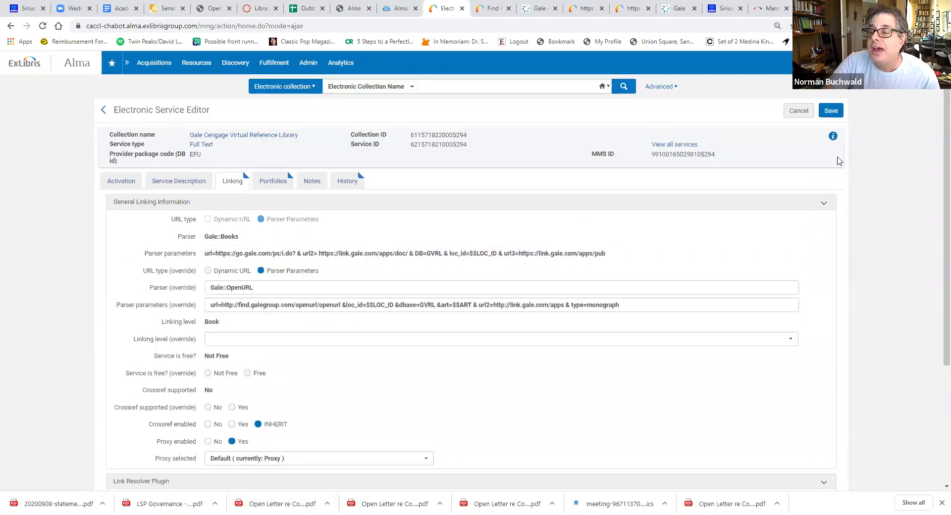
left_click(831, 111)
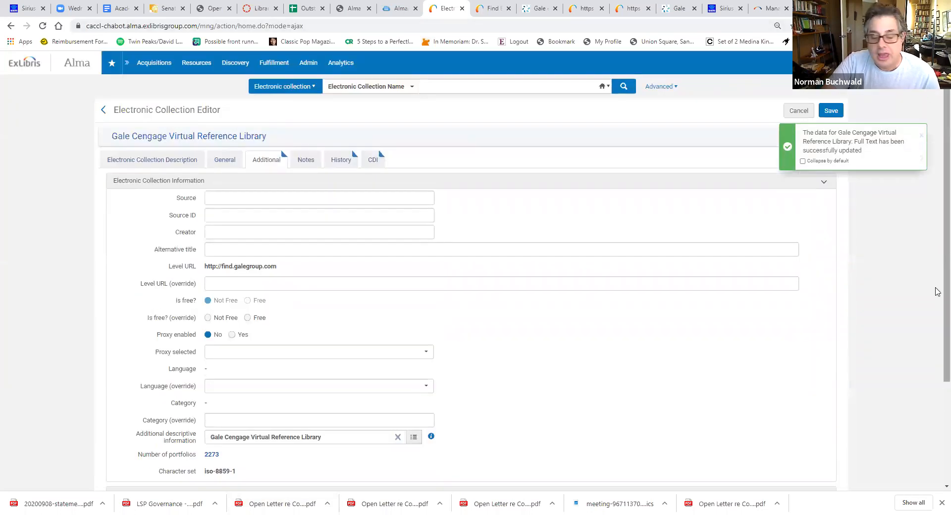
Reopen the second Full Text service for editing and show its linking parser parameters
scroll(936, 292, "down", 3)
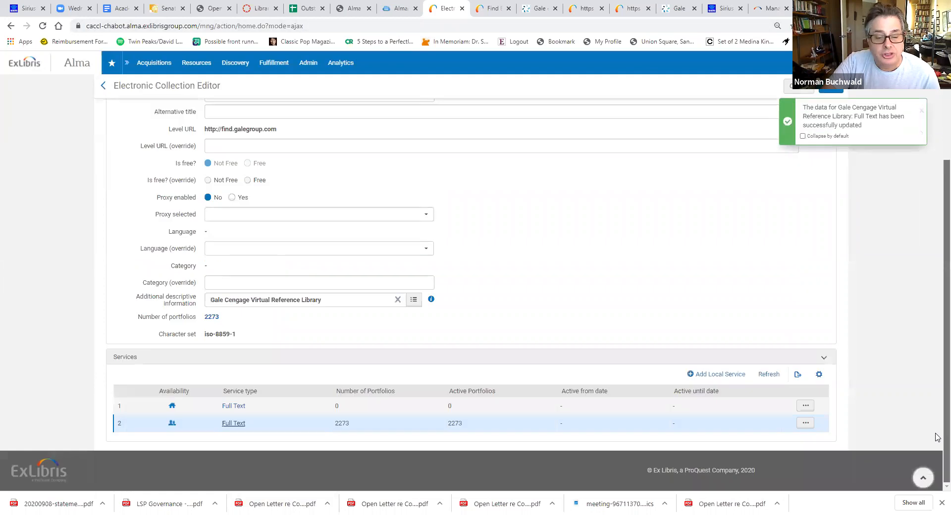
left_click(804, 424)
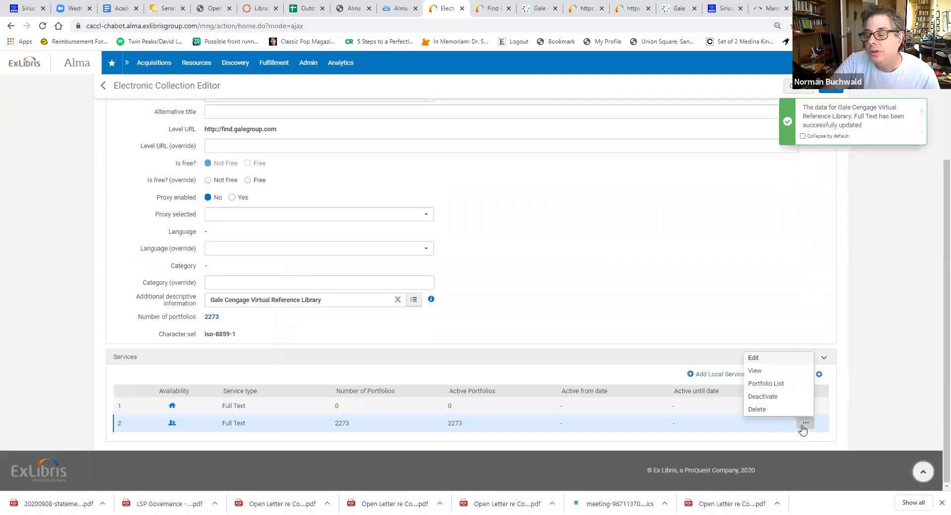
left_click(771, 358)
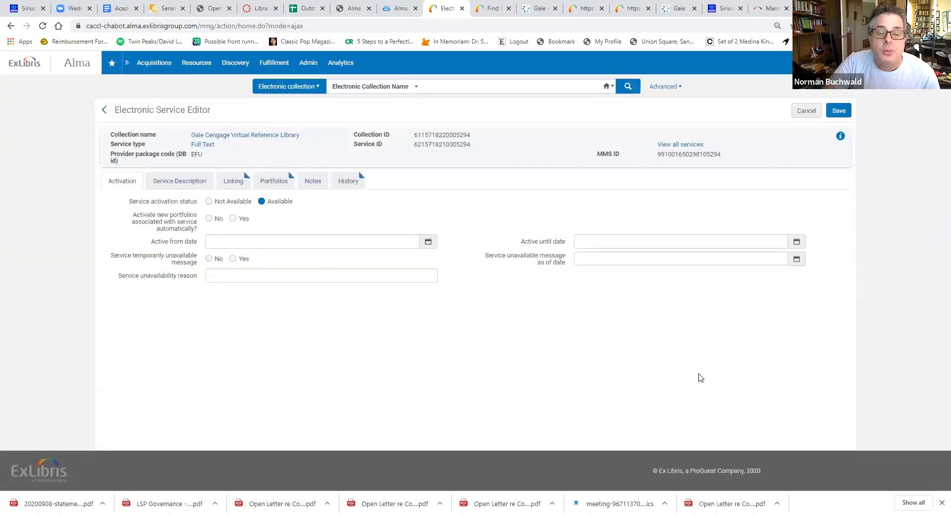
left_click(237, 186)
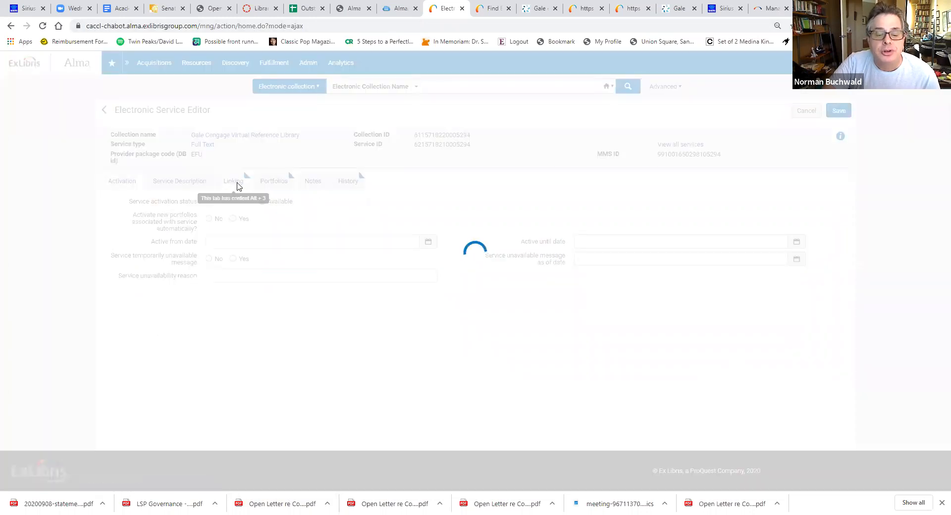
scroll(938, 254, "down", 6)
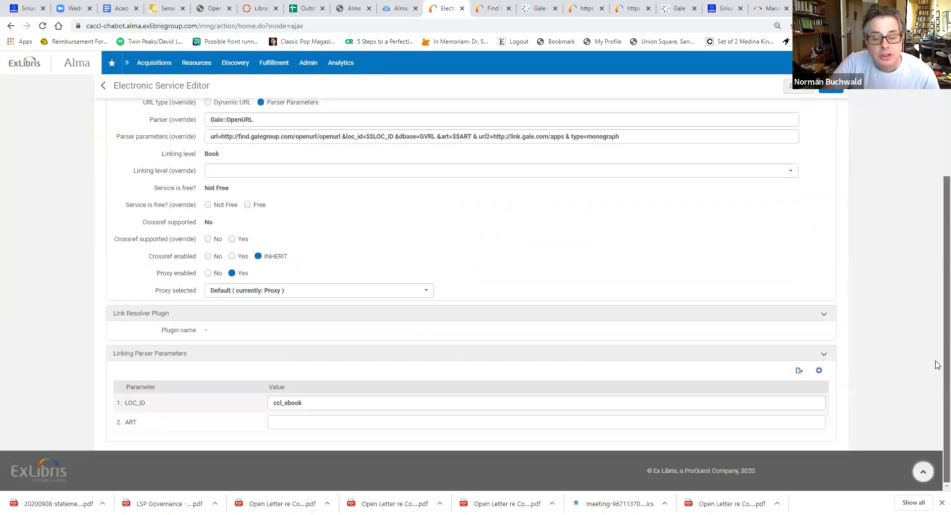
Consult the Gale ebooks comment in the Outstanding Issues spreadsheet, set the service's ART parameter to "yes" in Alma, and save
left_click(352, 418)
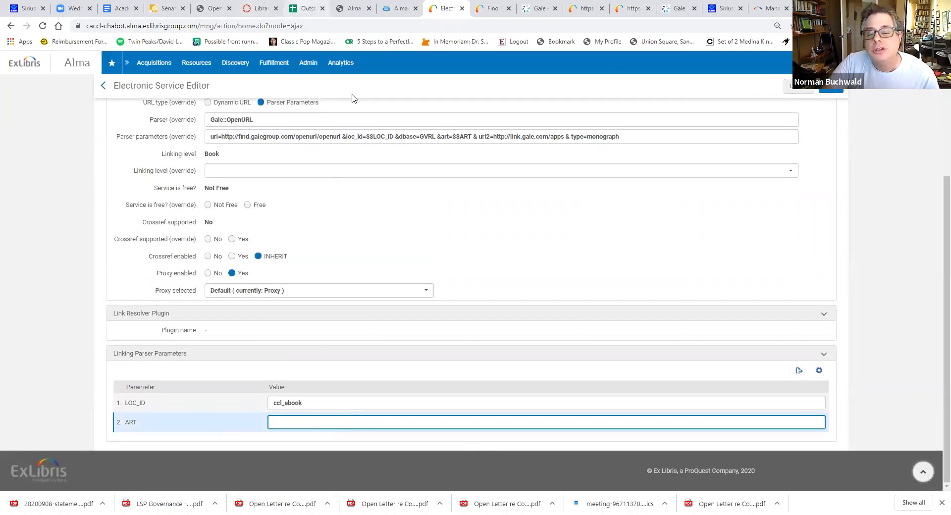
left_click(306, 9)
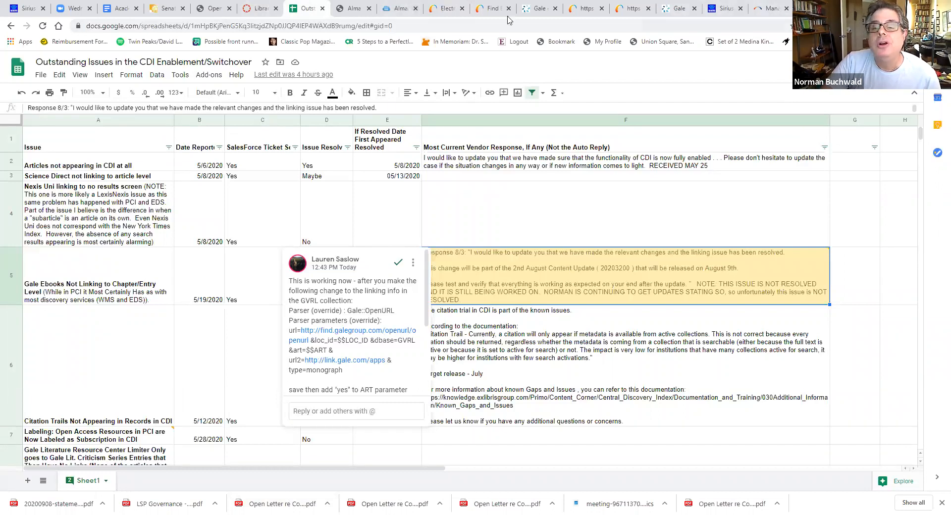
left_click(438, 11)
type("y")
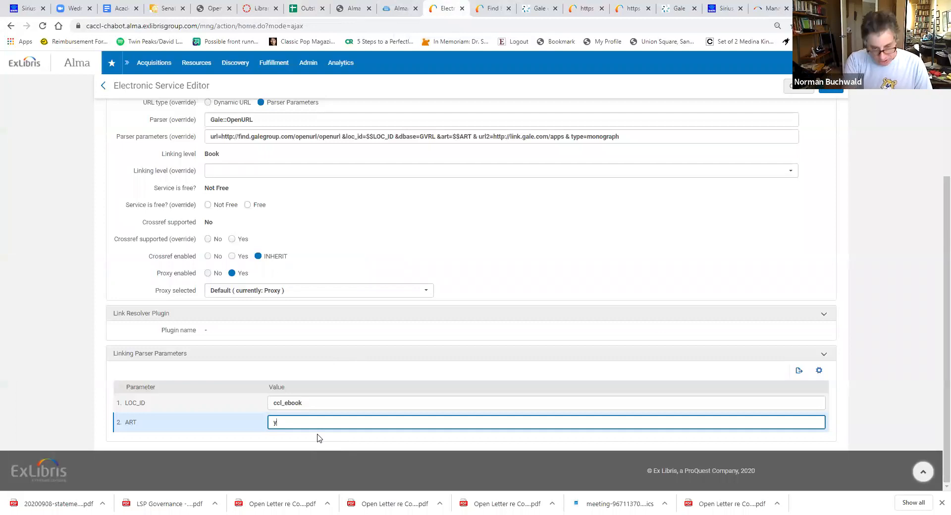
type("es")
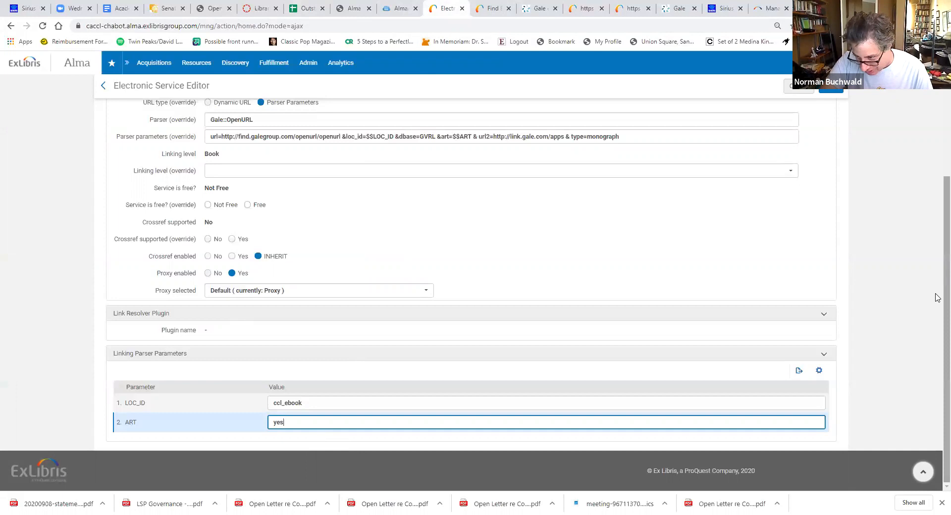
scroll(937, 352, "up", 4)
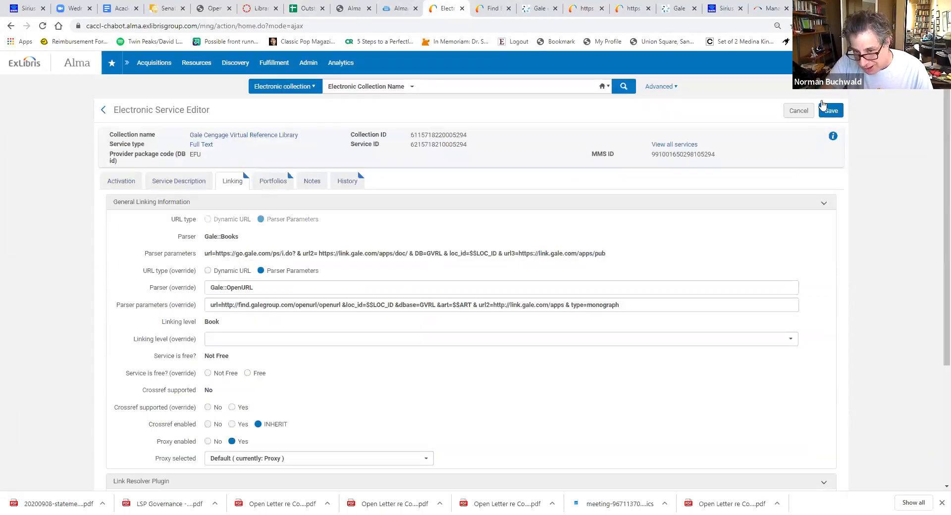
left_click(832, 113)
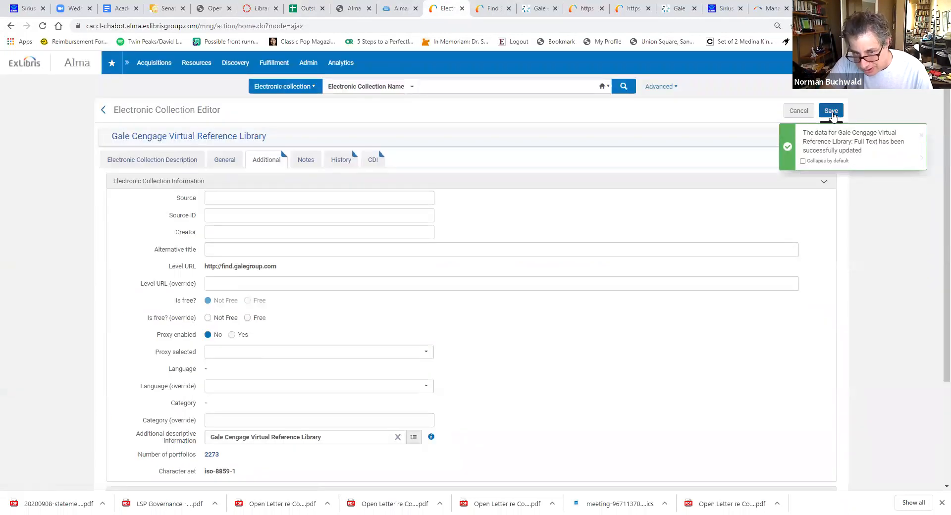
Save the Gale Cengage Virtual Reference Library collection in Alma and open a fresh Primo catalog search through the Chabot College Library home page
left_click(832, 112)
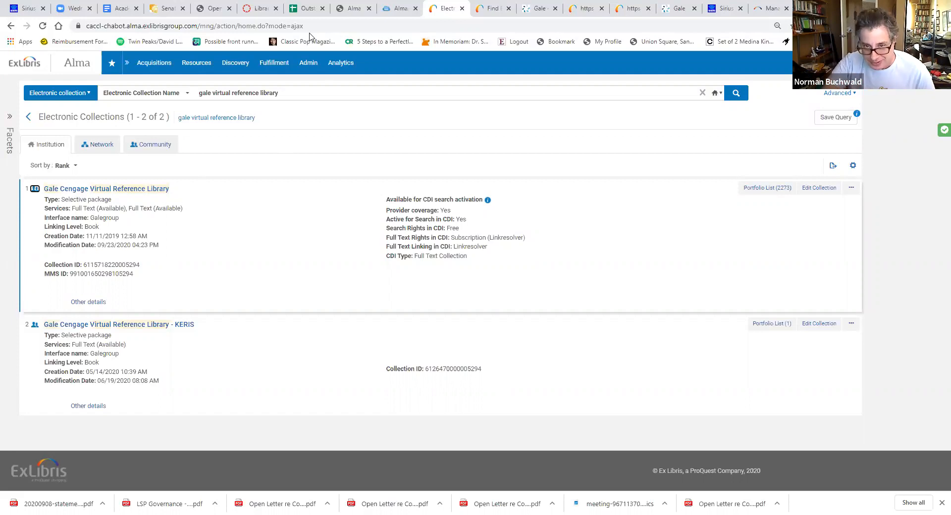
left_click(421, 6)
left_click(445, 8)
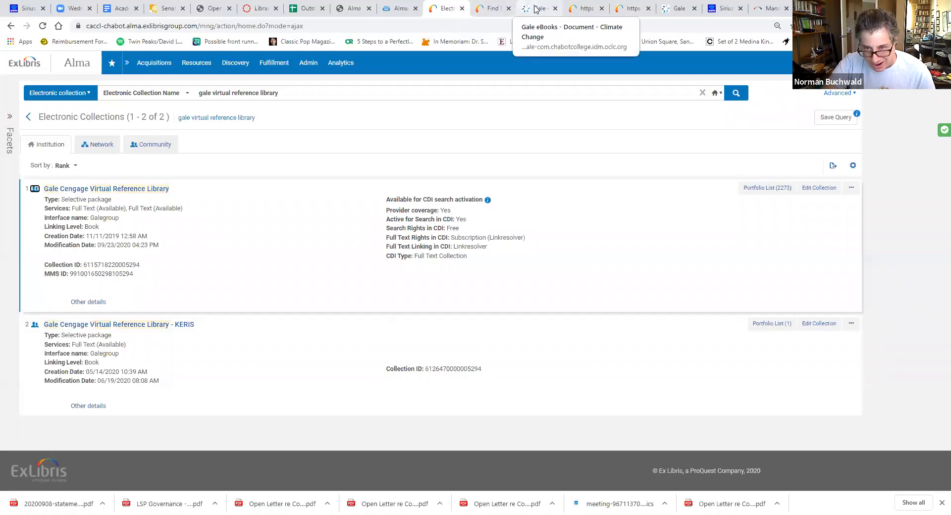
left_click(495, 9)
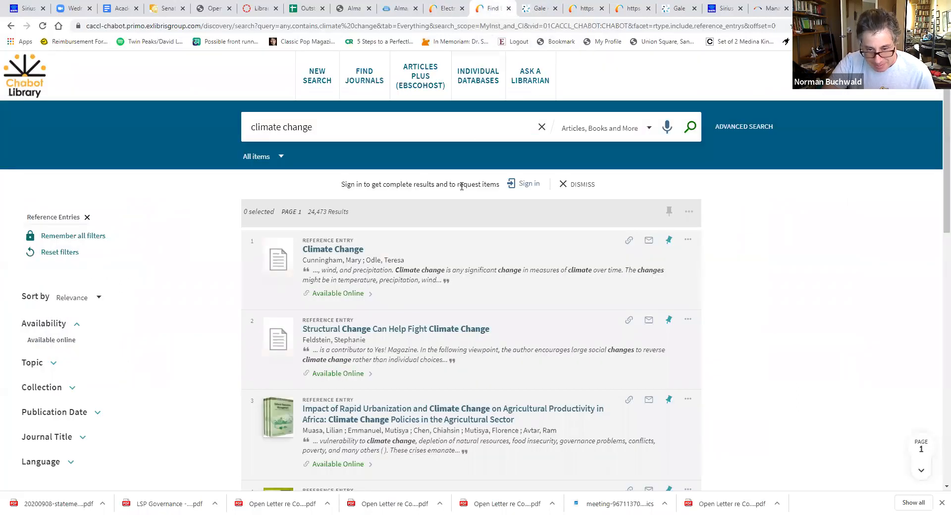
left_click(39, 74)
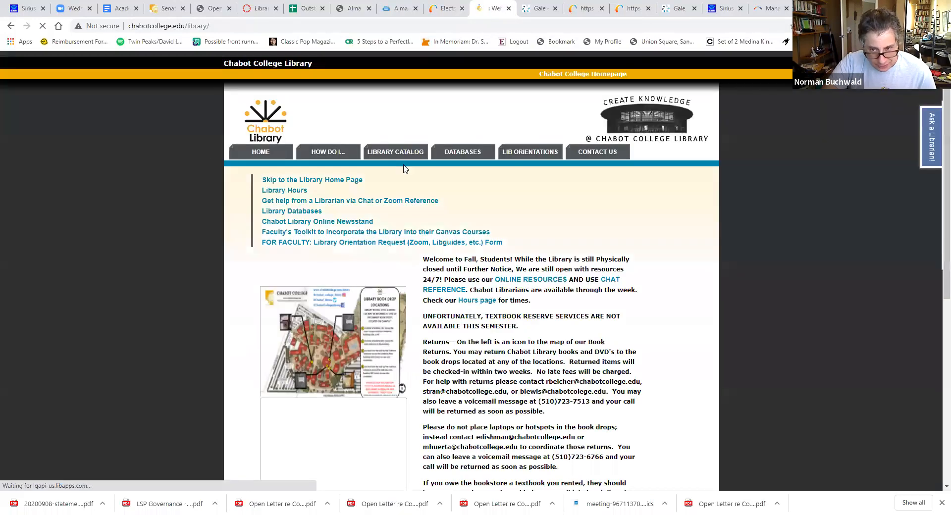
left_click(411, 160)
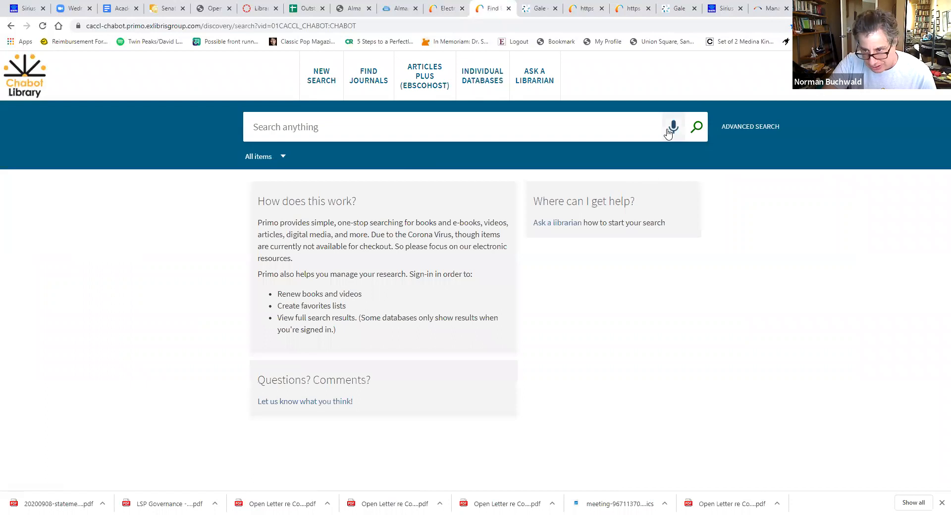
left_click(673, 128)
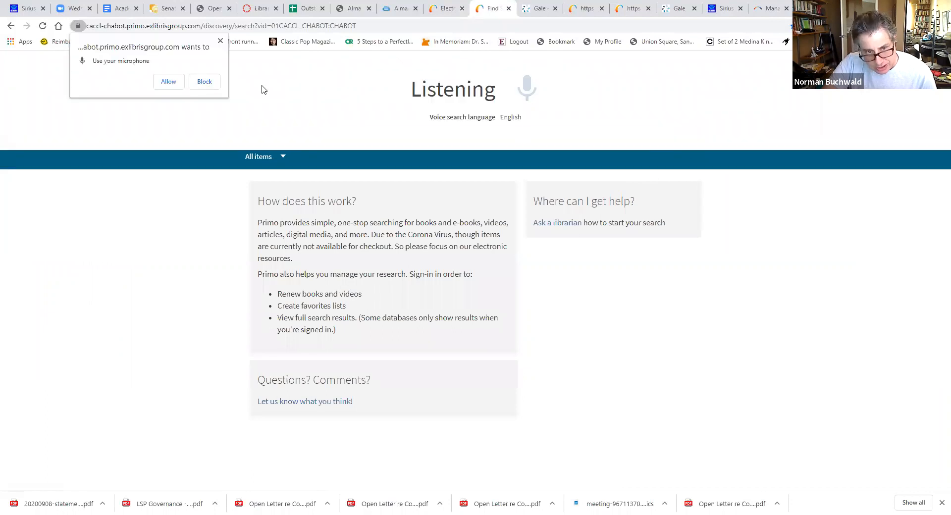
left_click(221, 41)
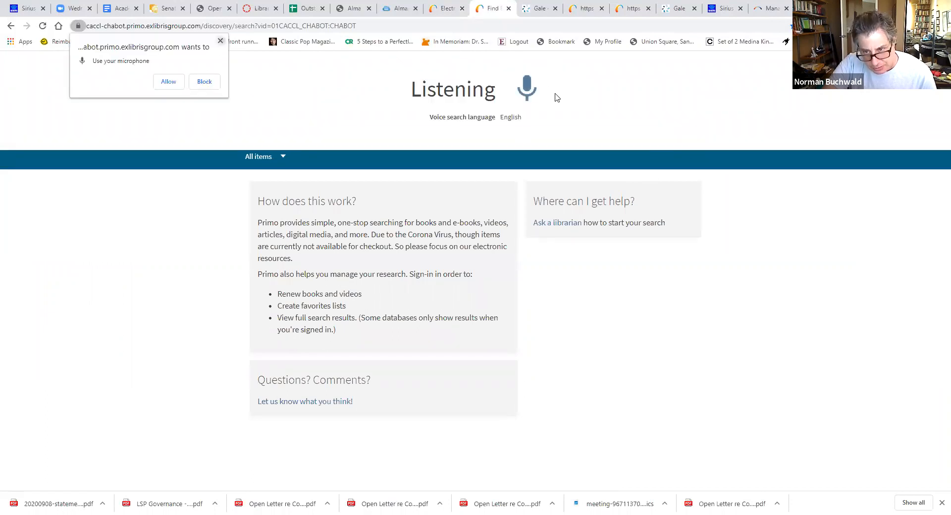
left_click(10, 26)
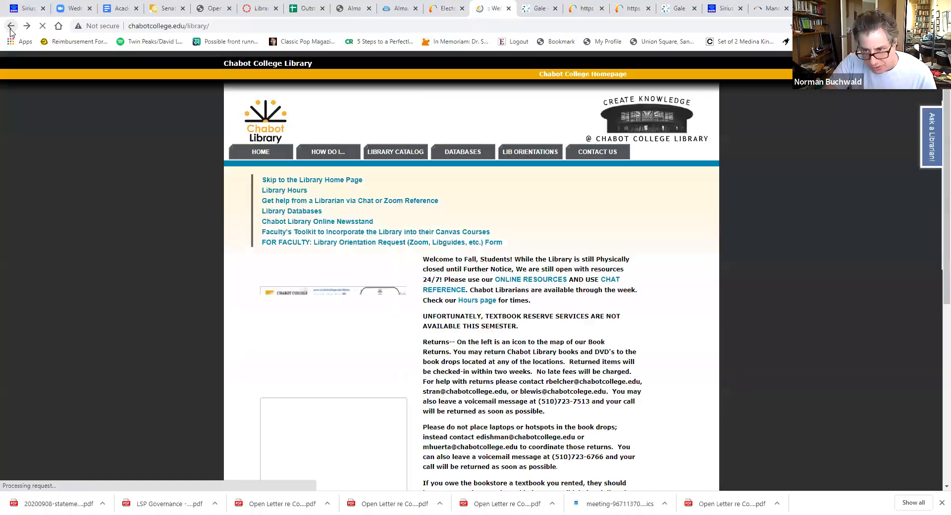
left_click(407, 157)
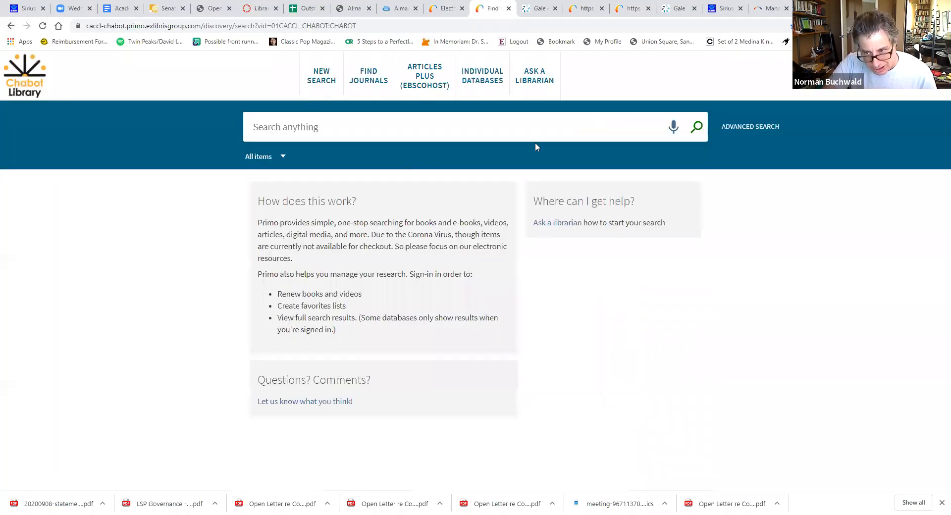
Search the Primo catalog for "climate change" with the scope set to Articles, Books and More
left_click(698, 129)
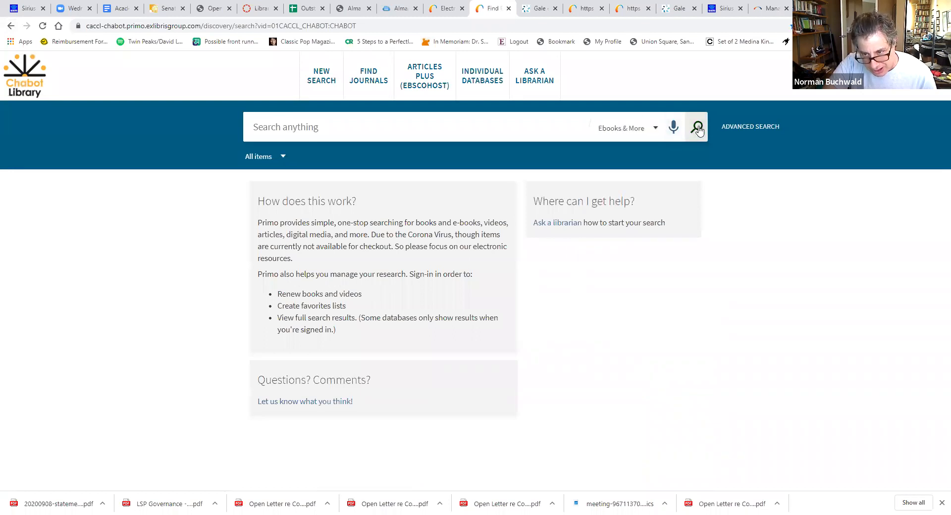
left_click(658, 128)
left_click(627, 155)
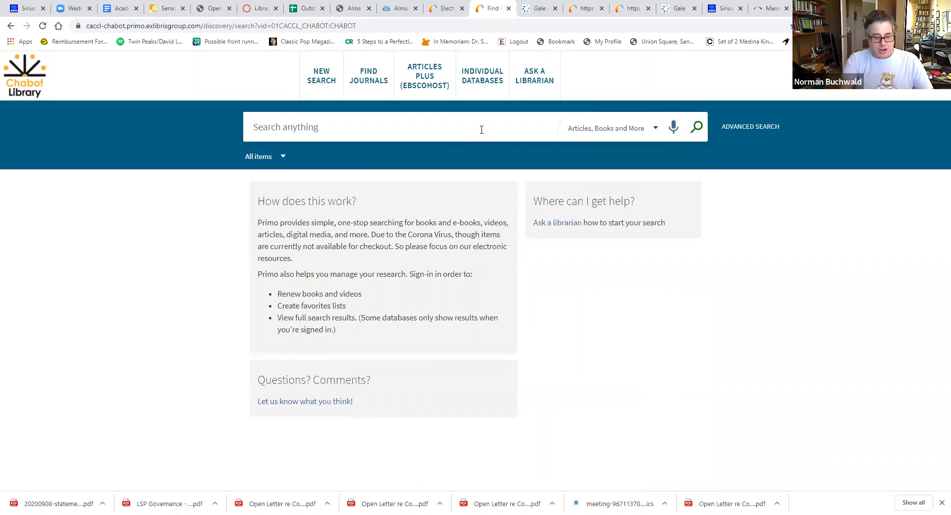
type("climate chang")
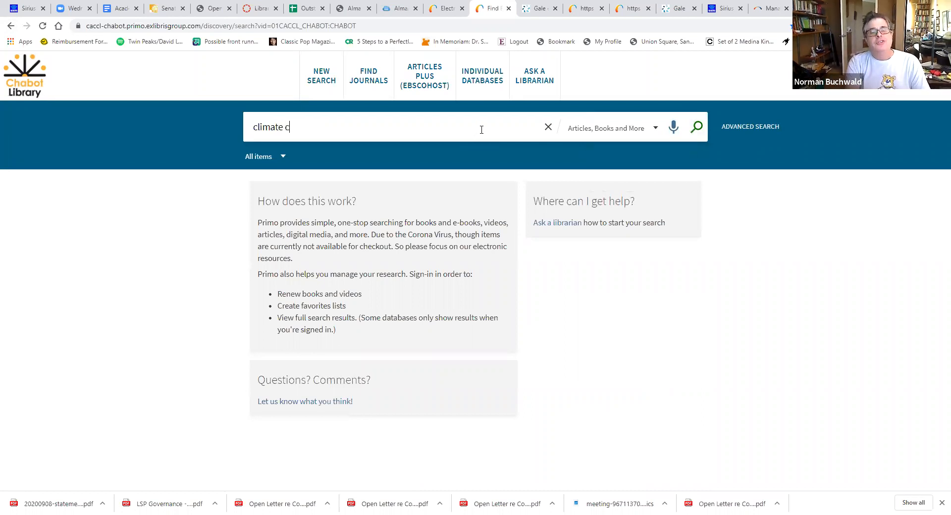
type("e")
key("Return")
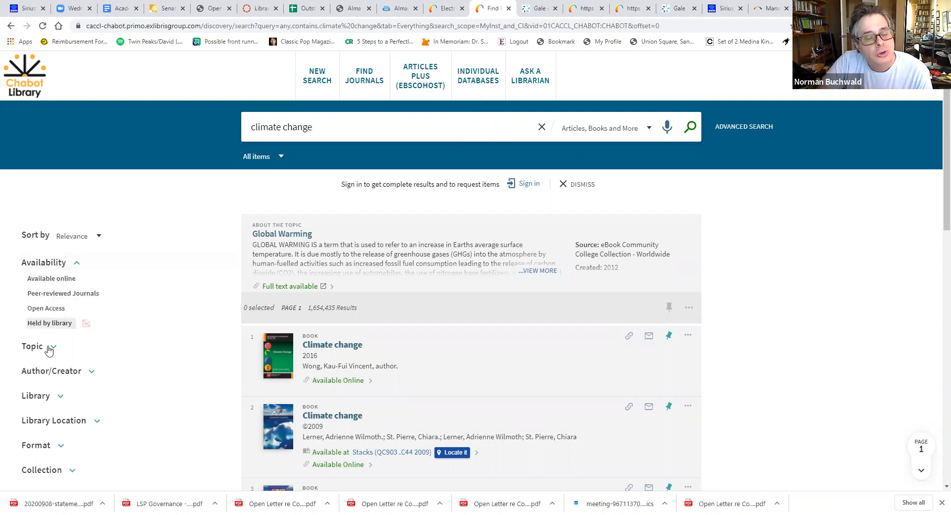
Filter the climate change results by the Reference Entries format
left_click(51, 446)
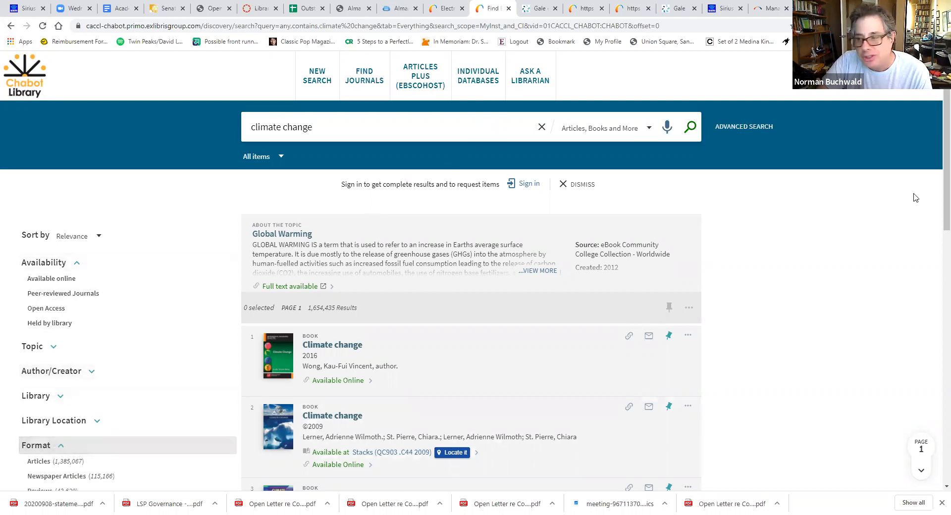
scroll(936, 213, "down", 3)
scroll(937, 250, "down", 1)
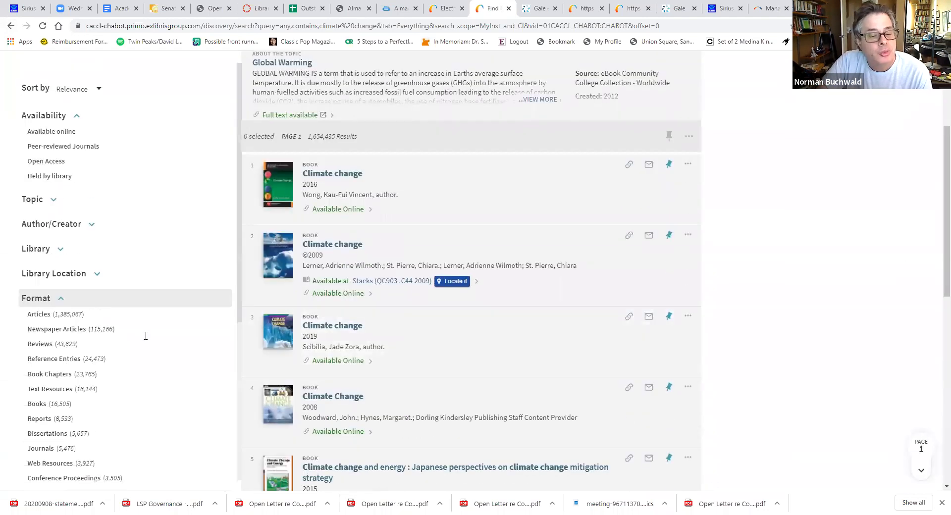
left_click(54, 358)
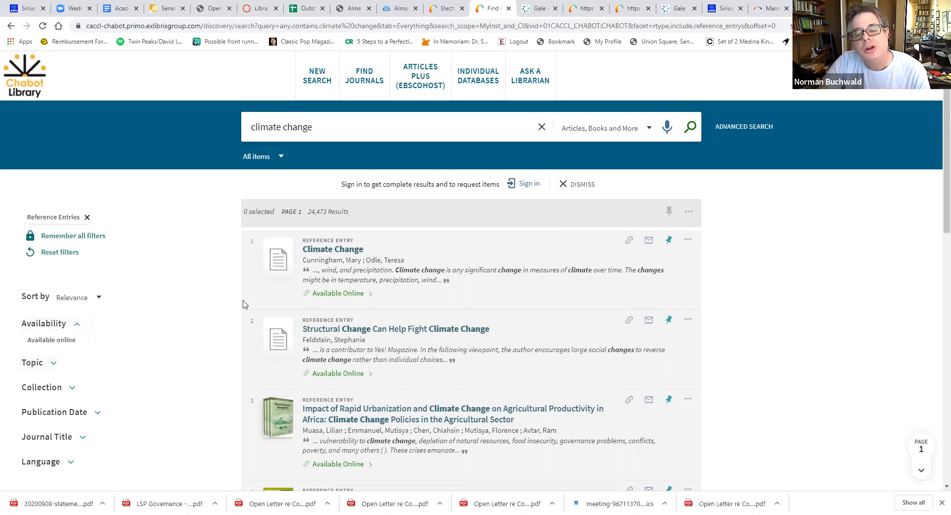
Open the first "Climate Change" reference entry, follow its Gale Cengage Virtual Reference Library full-text link, and check the title of the page reached
left_click(339, 254)
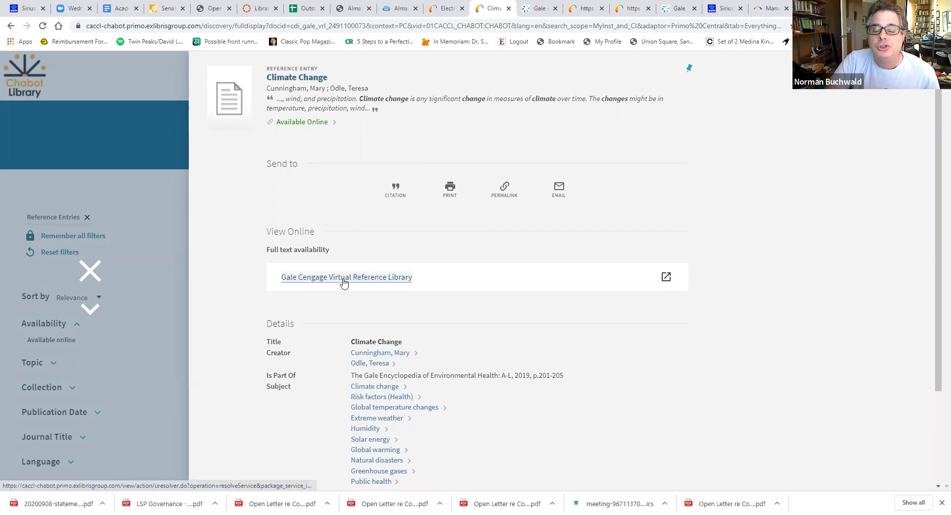
left_click(345, 279)
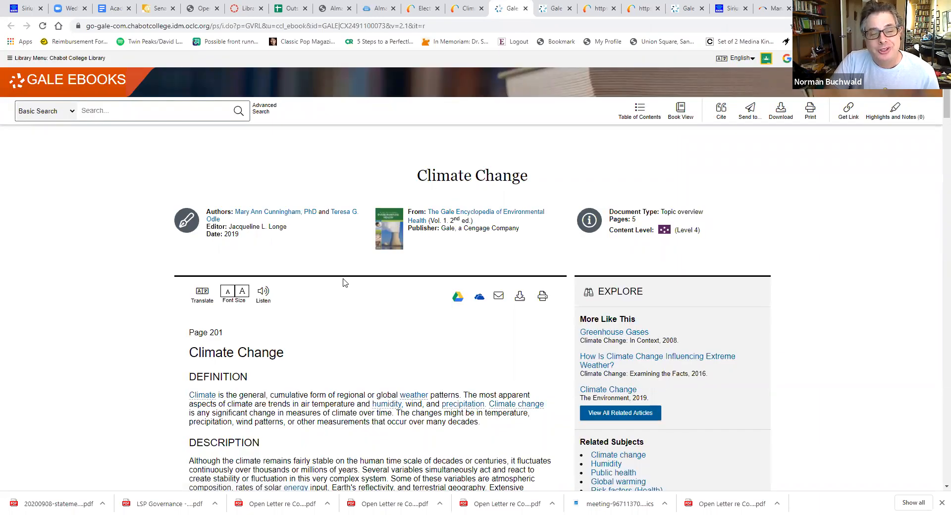
left_click_drag(418, 177, 570, 144)
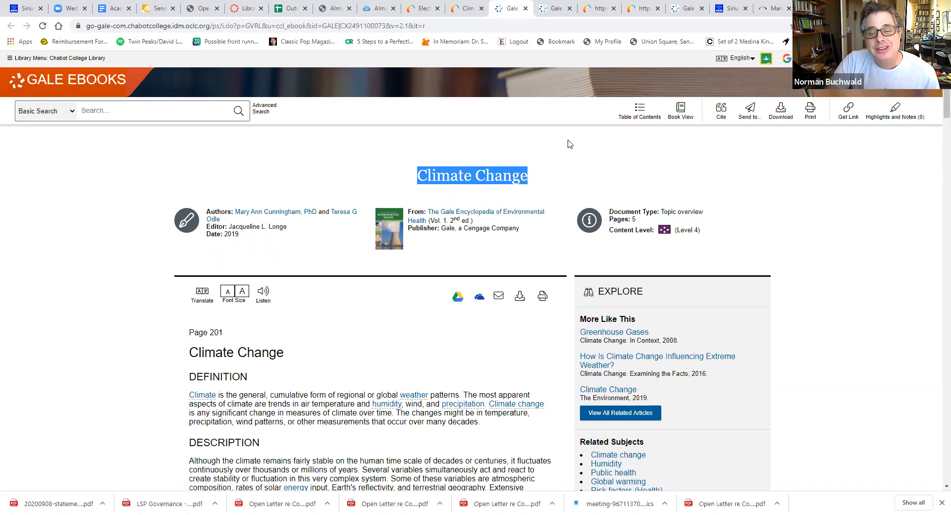
left_click(531, 172)
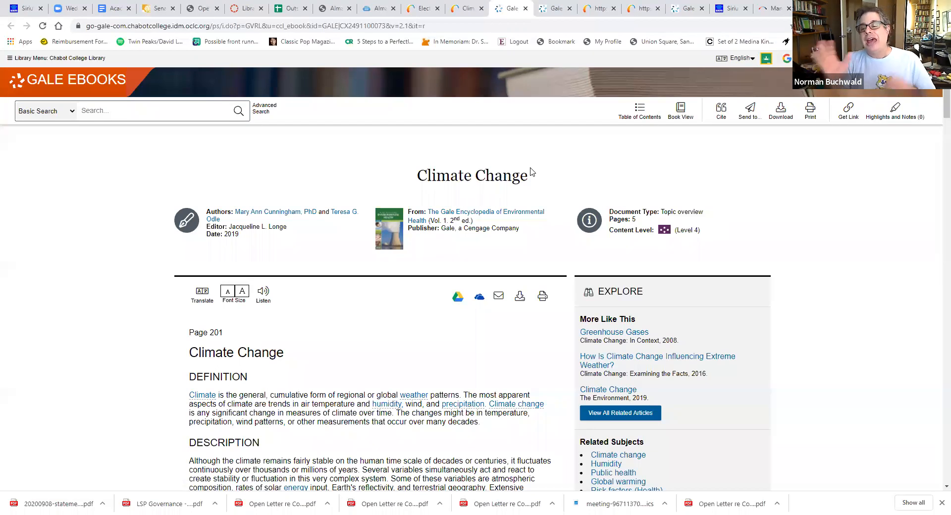